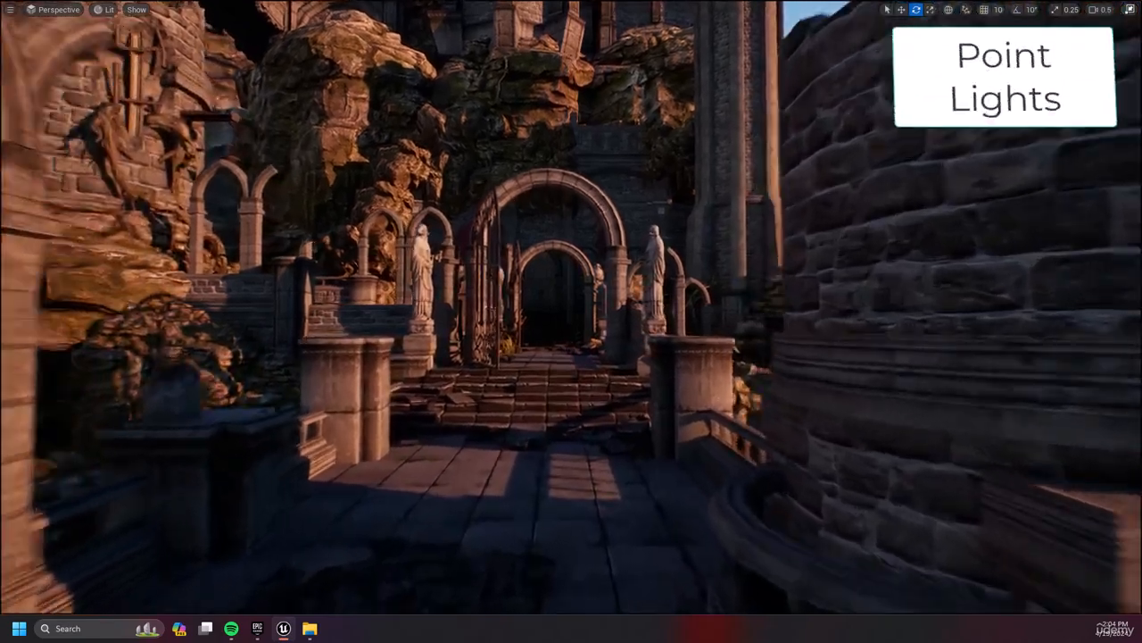
At the arched wooden door in the ruins, set the directional Light Source's intensity to 0 lux
key("w")
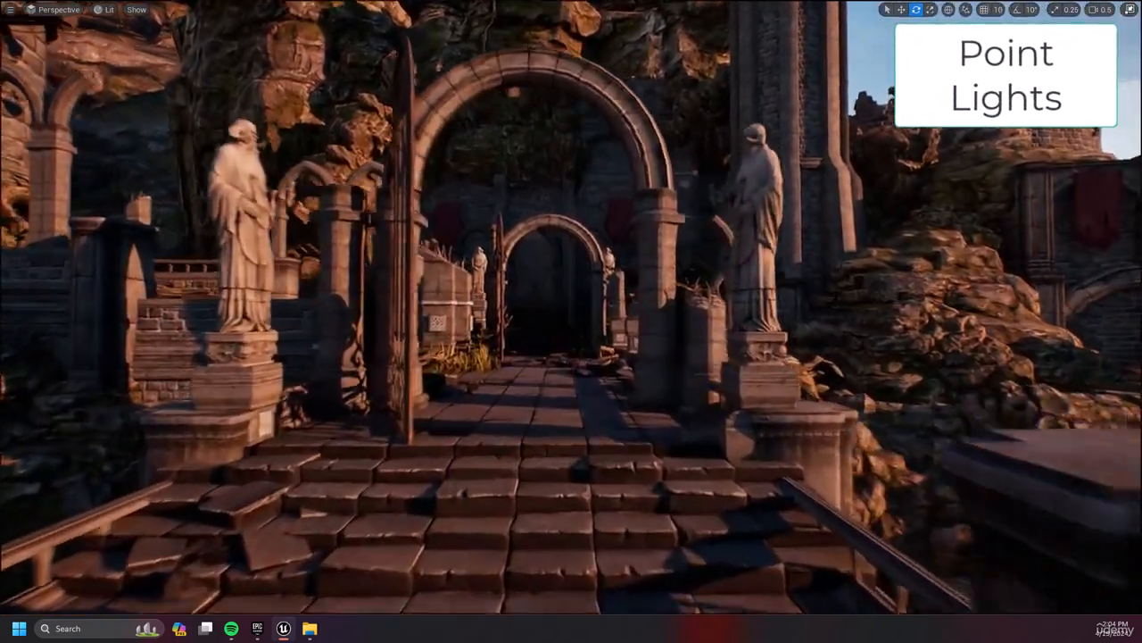
key("w")
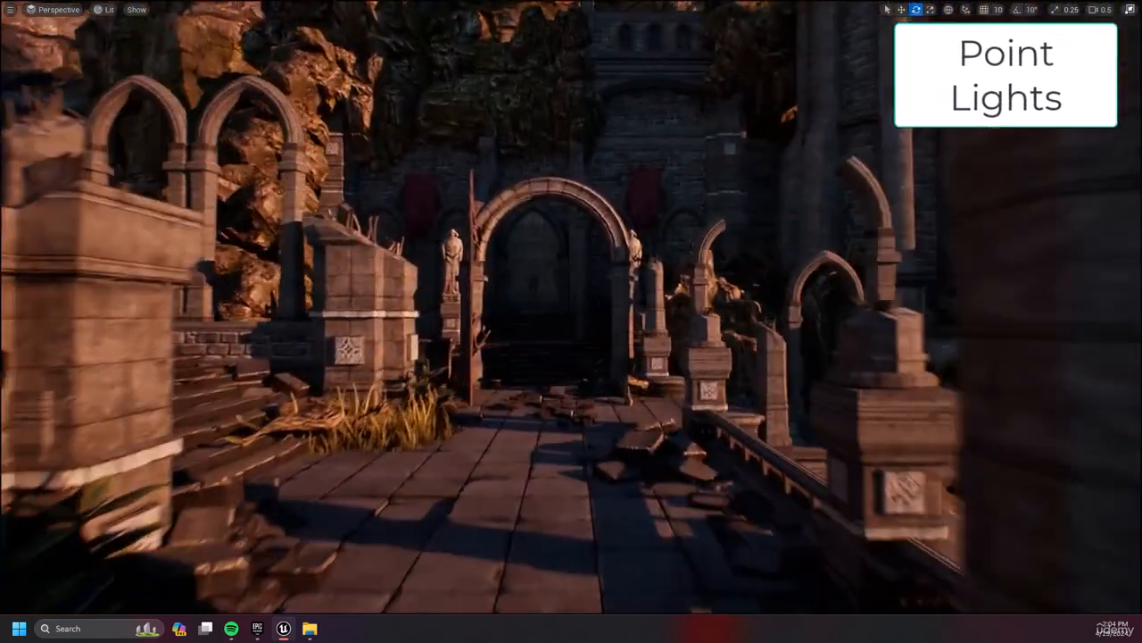
key("w")
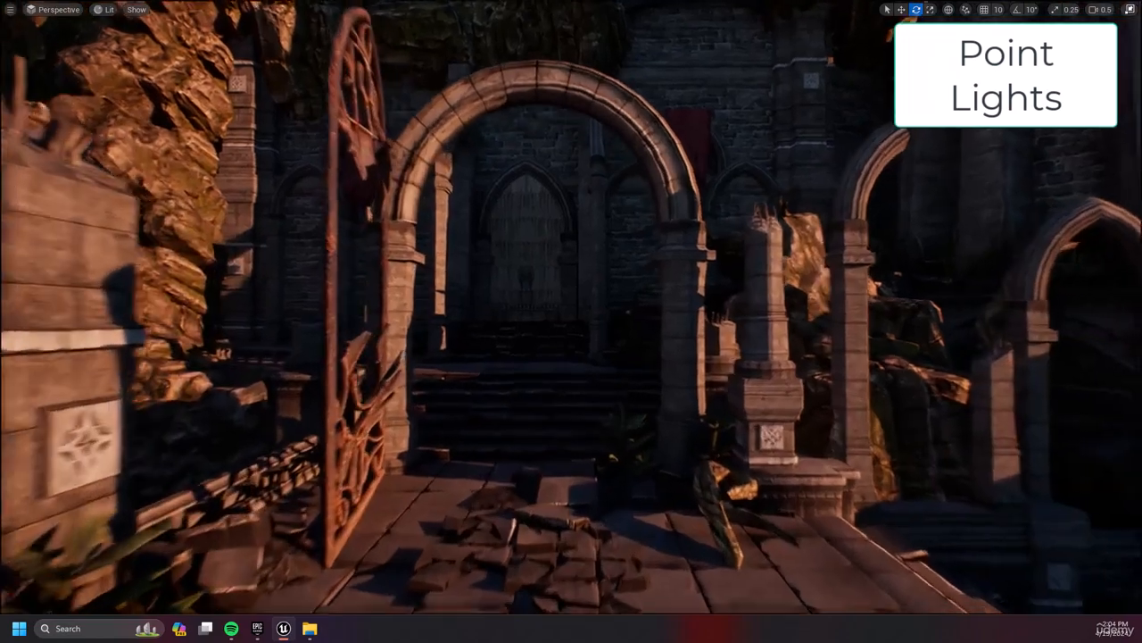
key("w")
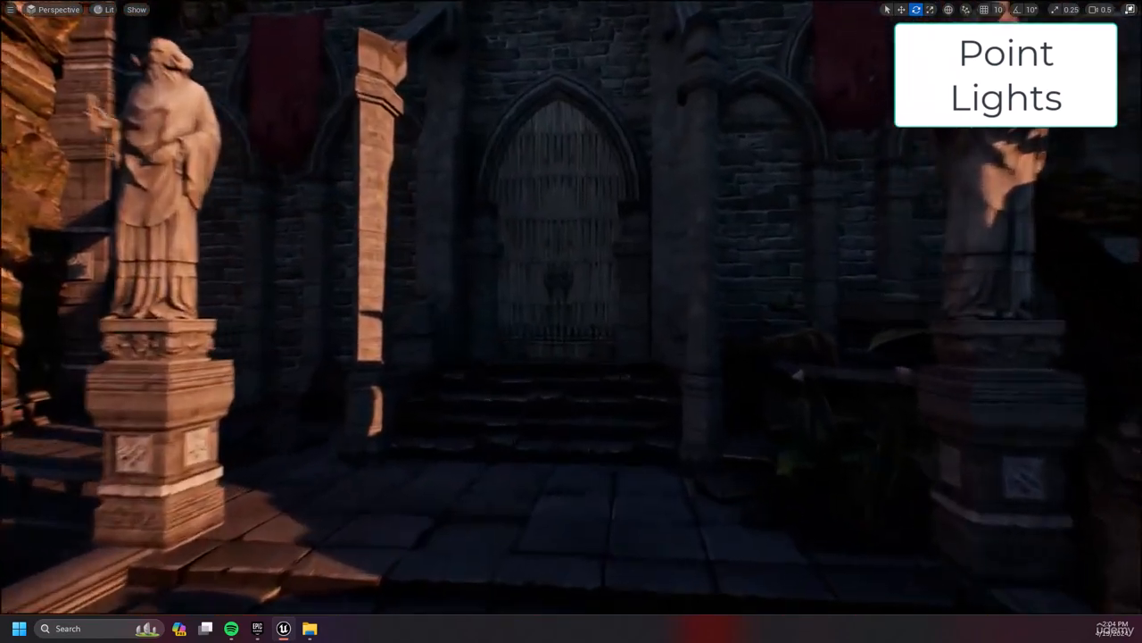
key("e")
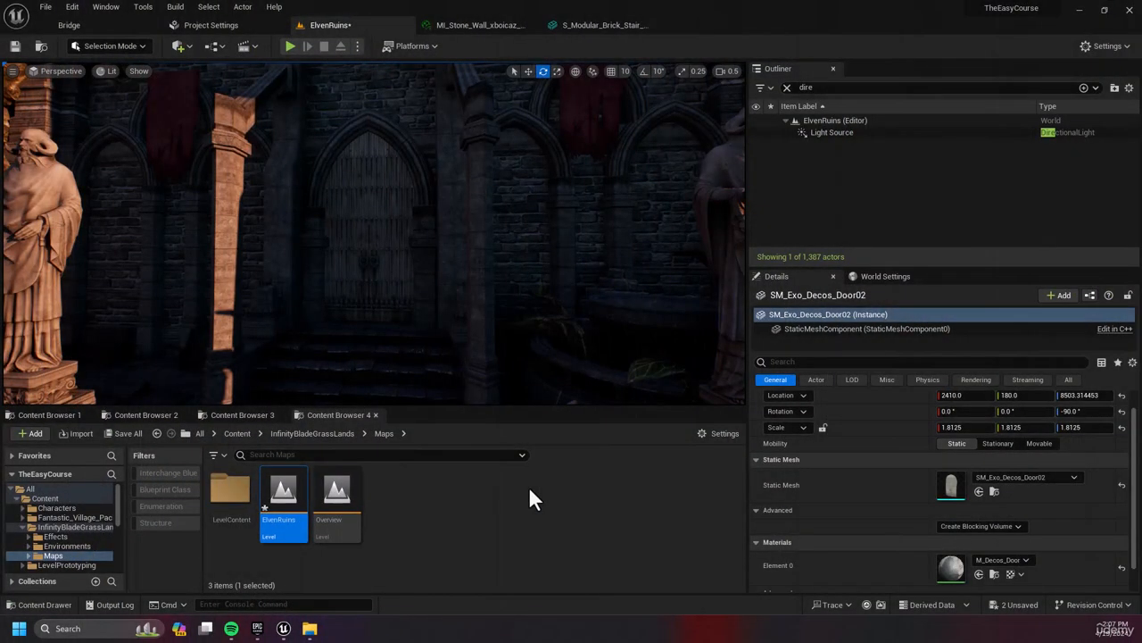
left_click(831, 133)
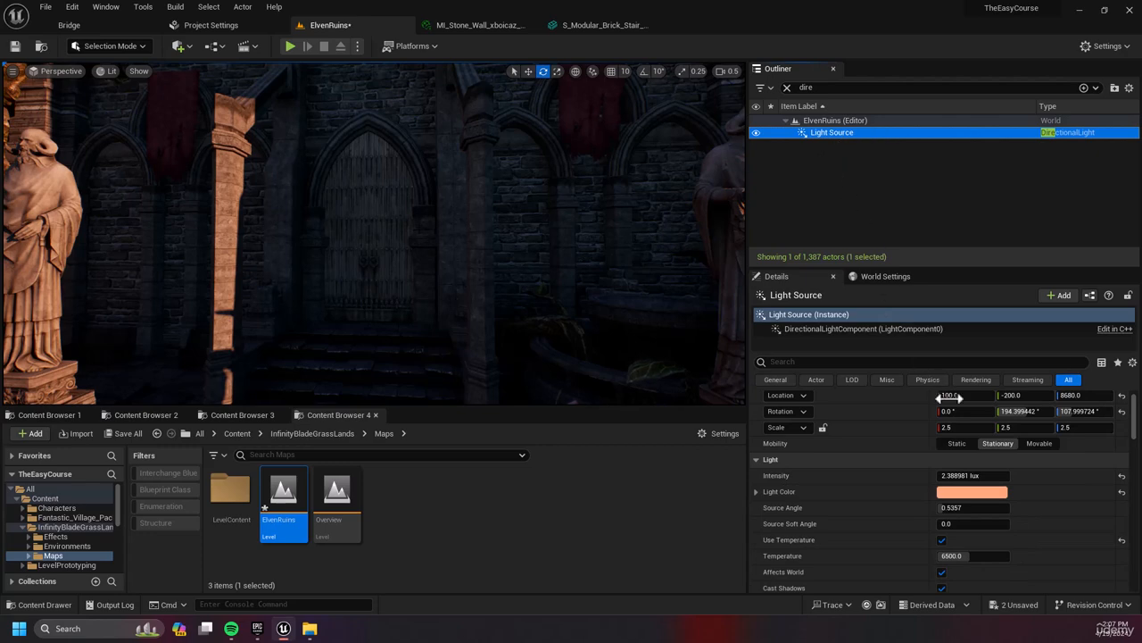
left_click(972, 476)
type("0")
key("Return")
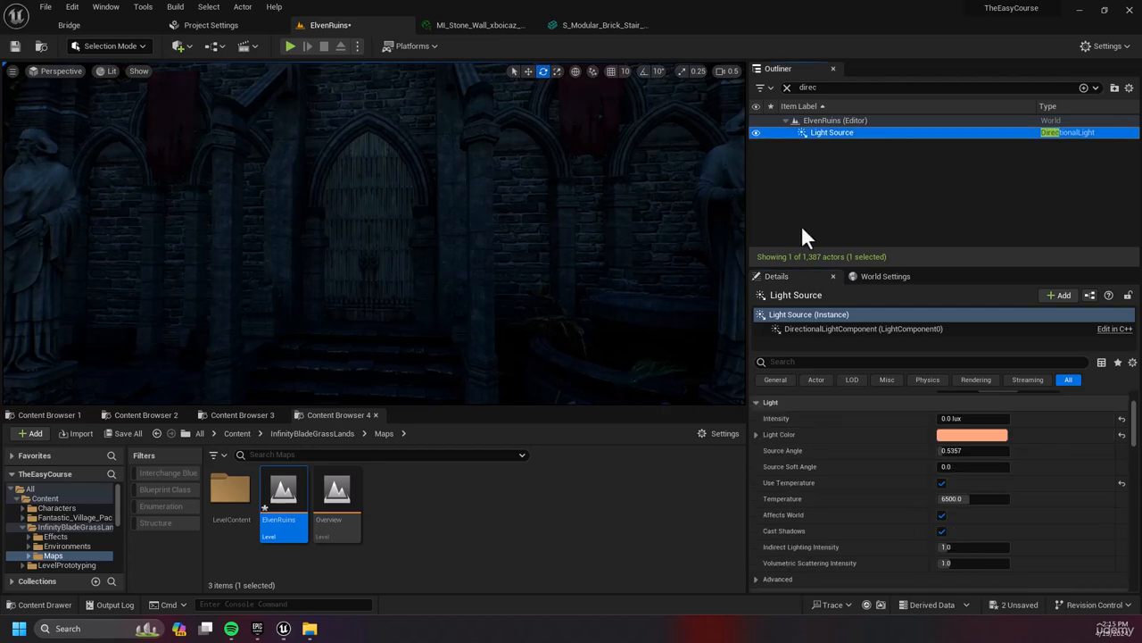
Find the sky light by searching the scene's actors for "skylight" and set its Intensity Scale to 0.1
double_click(839, 88)
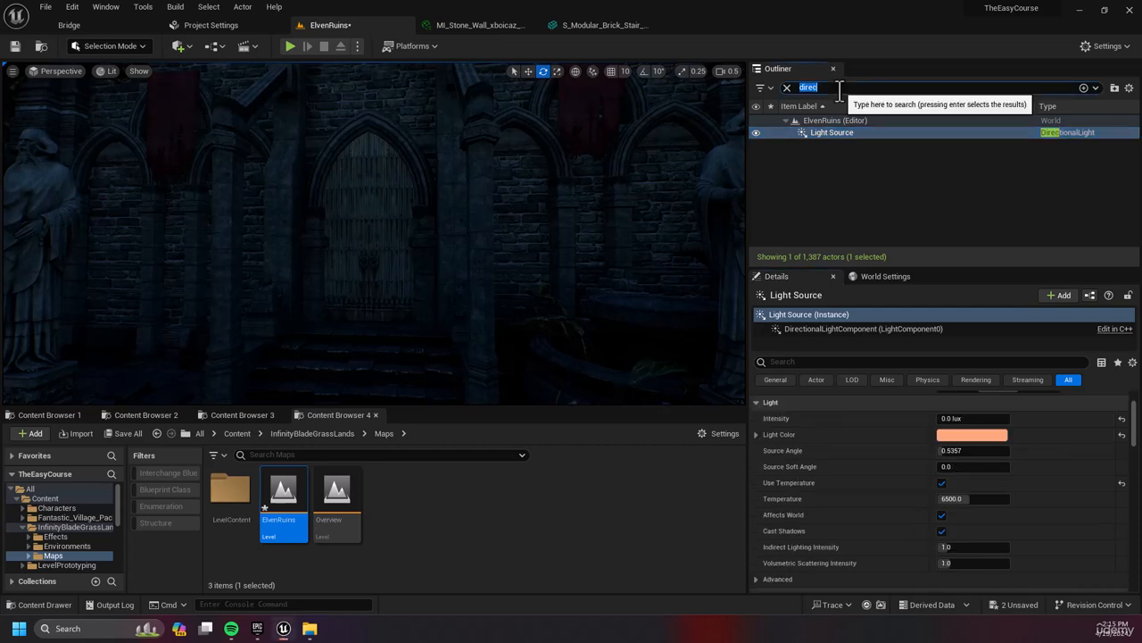
type("skylight")
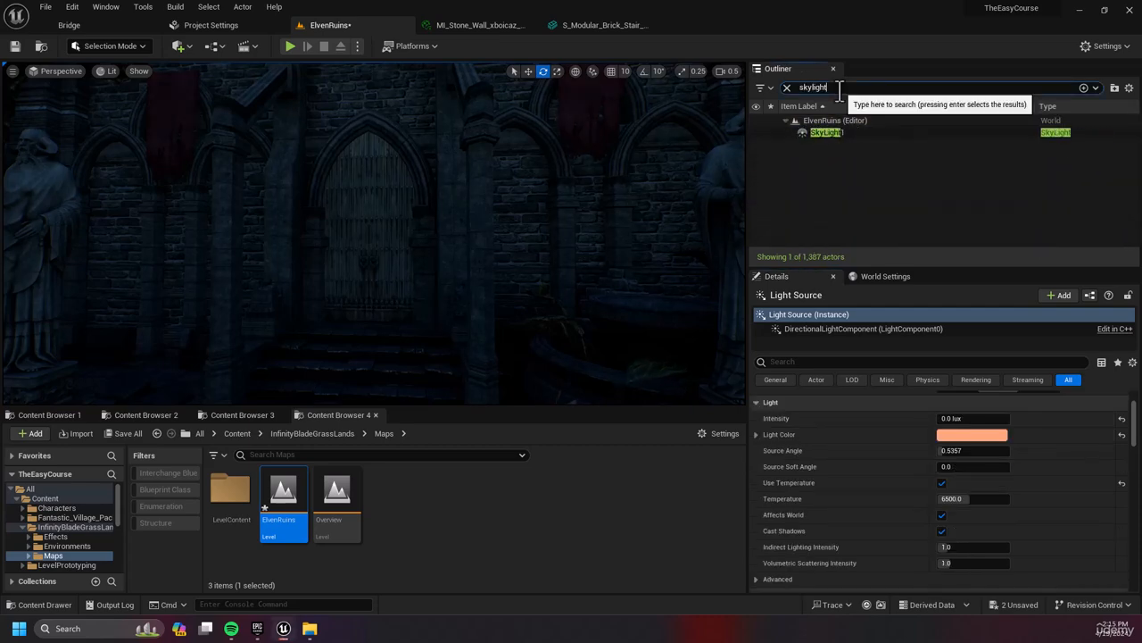
left_click(871, 136)
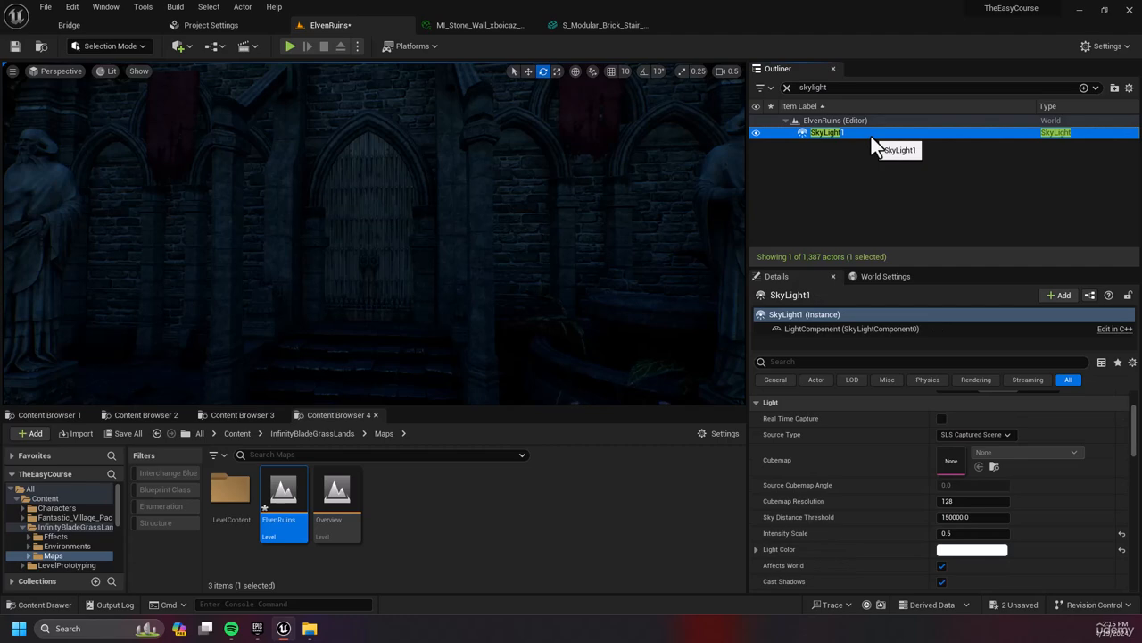
left_click(983, 534)
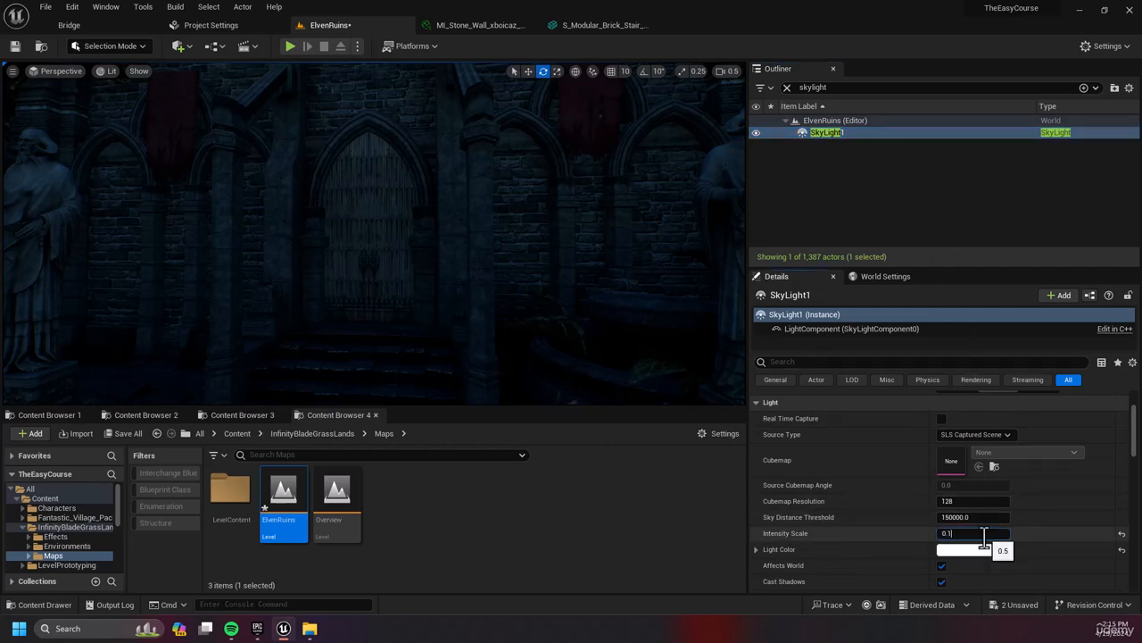
type("0.1")
key("Return")
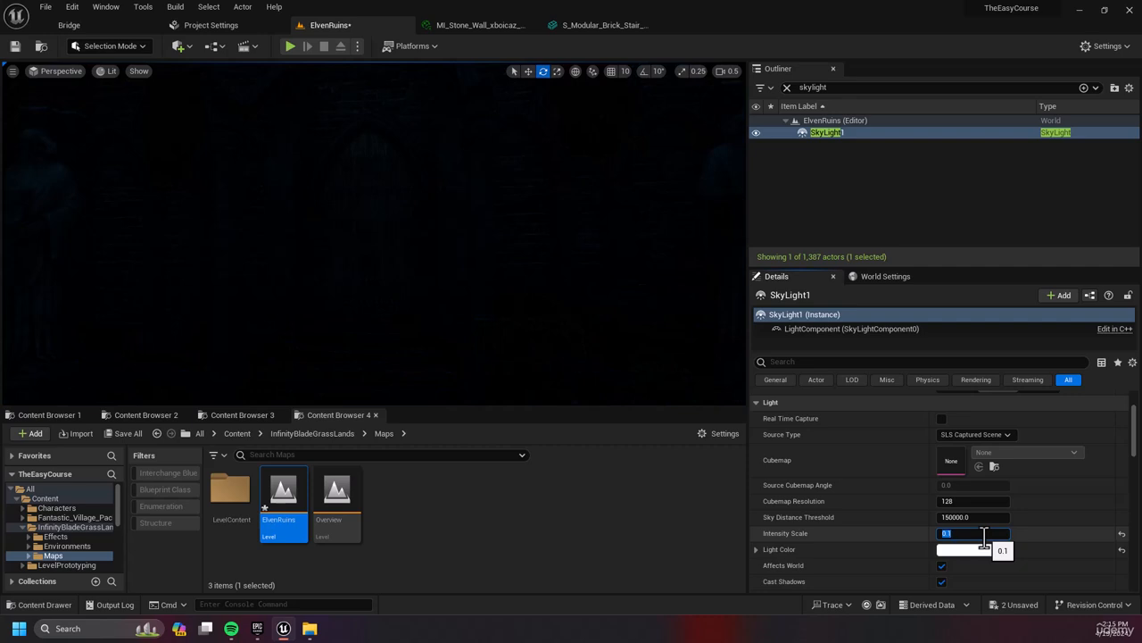
left_click(656, 524)
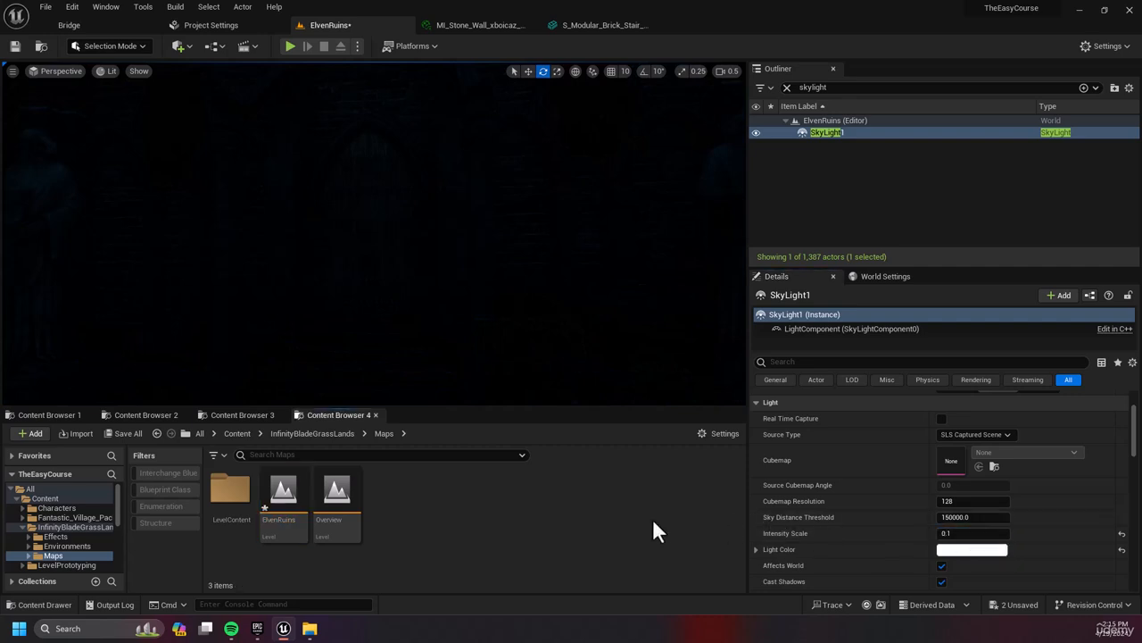
Switch the viewport to Unlit shading and place a Point Light in front of the arched door
left_click(108, 70)
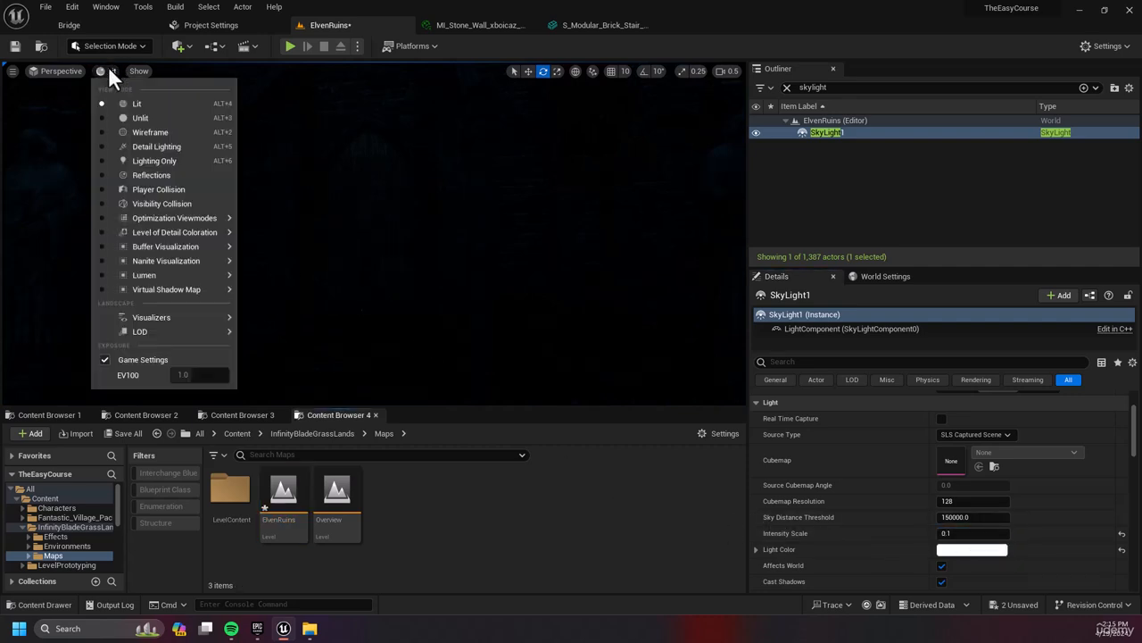
left_click(143, 119)
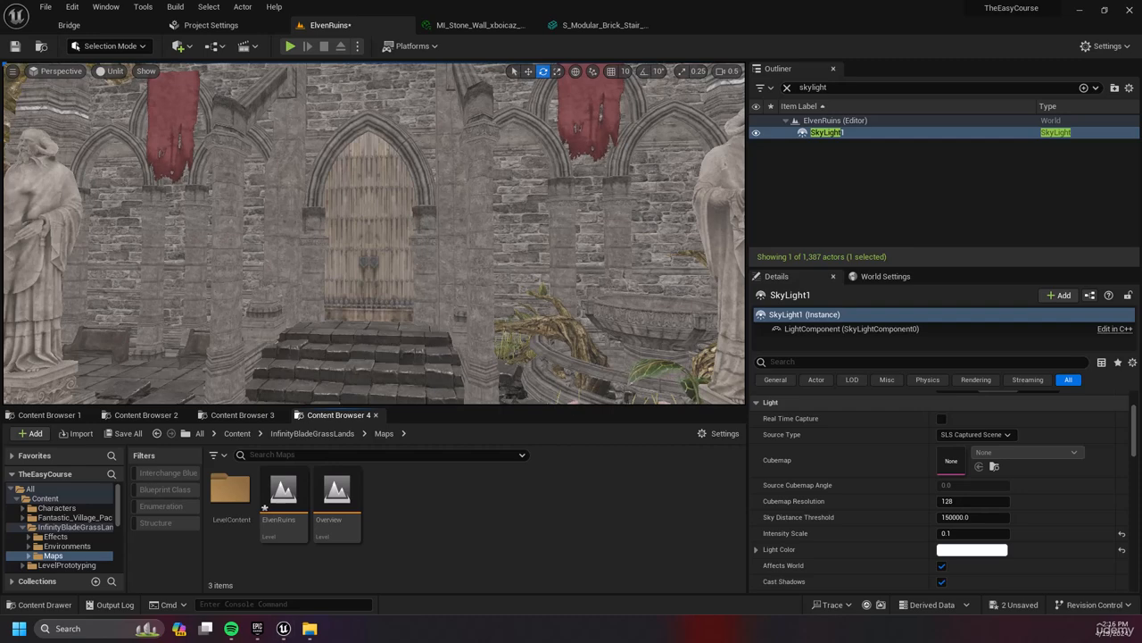
left_click(182, 50)
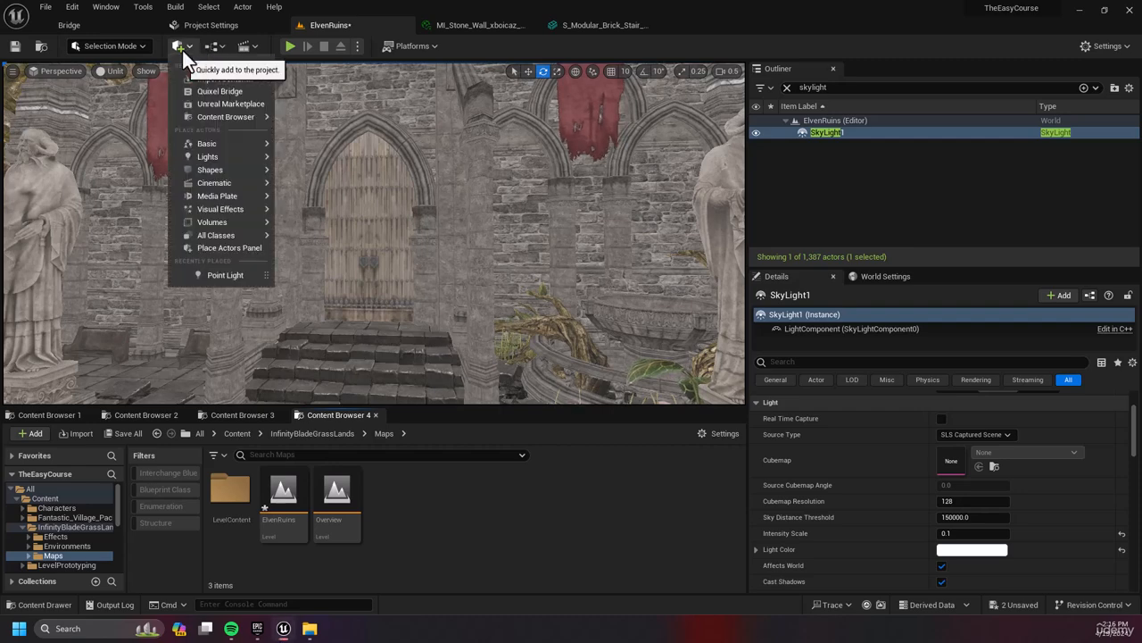
mouse_move(218, 156)
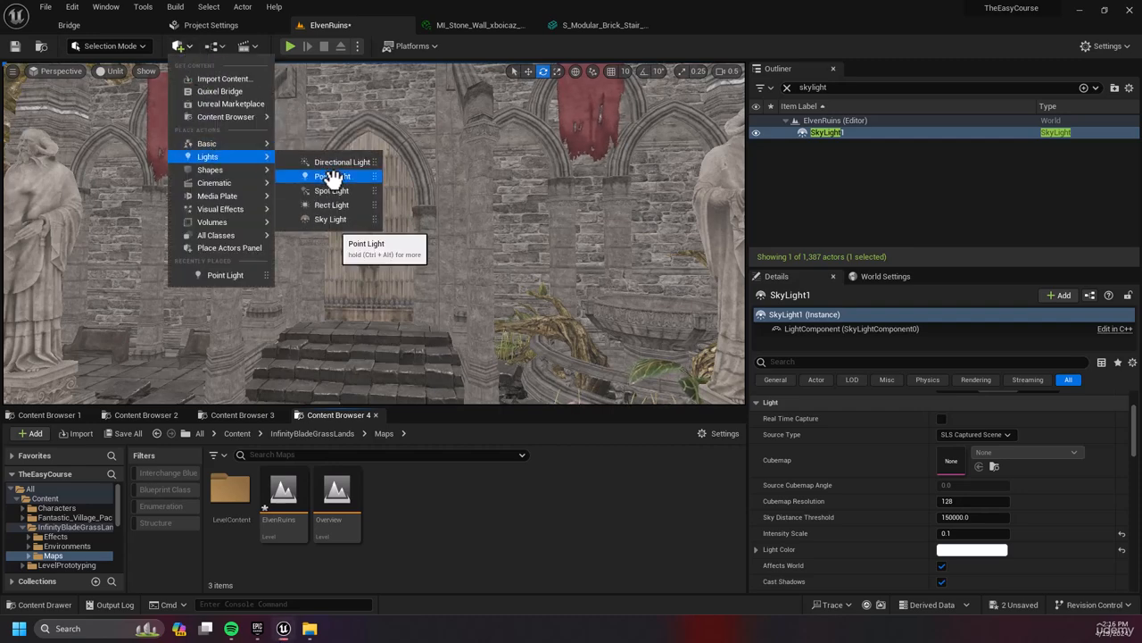
left_click_drag(333, 176, 369, 178)
Move the point light along its vertical and green axes so it sits centred just above the door handles
mouse_move(382, 268)
right_mouse_down()
mouse_move(374, 183)
mouse_move(392, 224)
mouse_move(379, 275)
mouse_move(312, 284)
mouse_move(299, 312)
mouse_move(377, 278)
right_mouse_up()
scroll(382, 267, "down", 3)
key("w")
scroll(382, 268, "up", 2)
key("d")
key("s")
left_click_drag(350, 174, 351, 148)
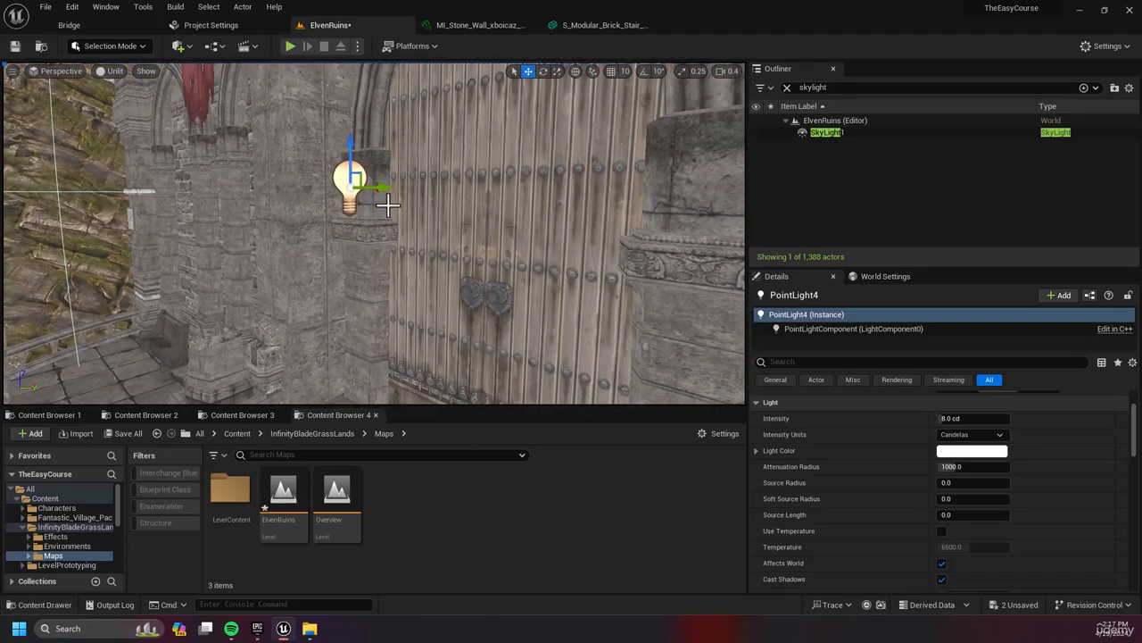
left_click_drag(386, 188, 371, 185)
key("a")
right_click_drag(322, 286, 415, 272)
left_click_drag(405, 204, 384, 204)
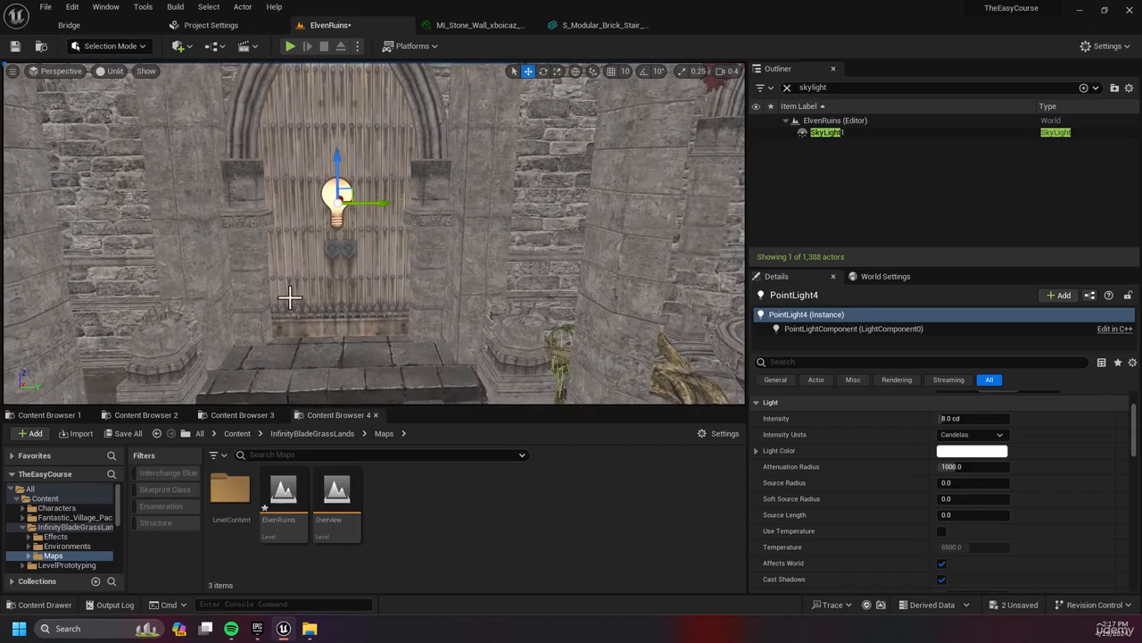
Return the viewport to Lit shading and turn on game view to hide the light icon and gizmo
right_click_drag(290, 297, 252, 262)
key("s")
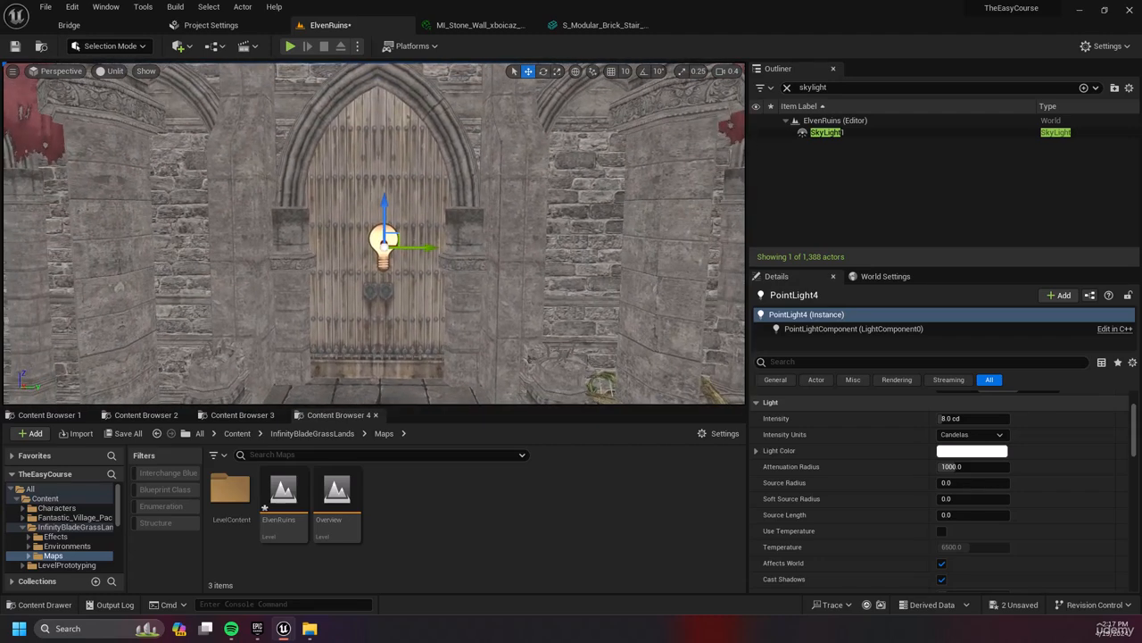
left_click(115, 72)
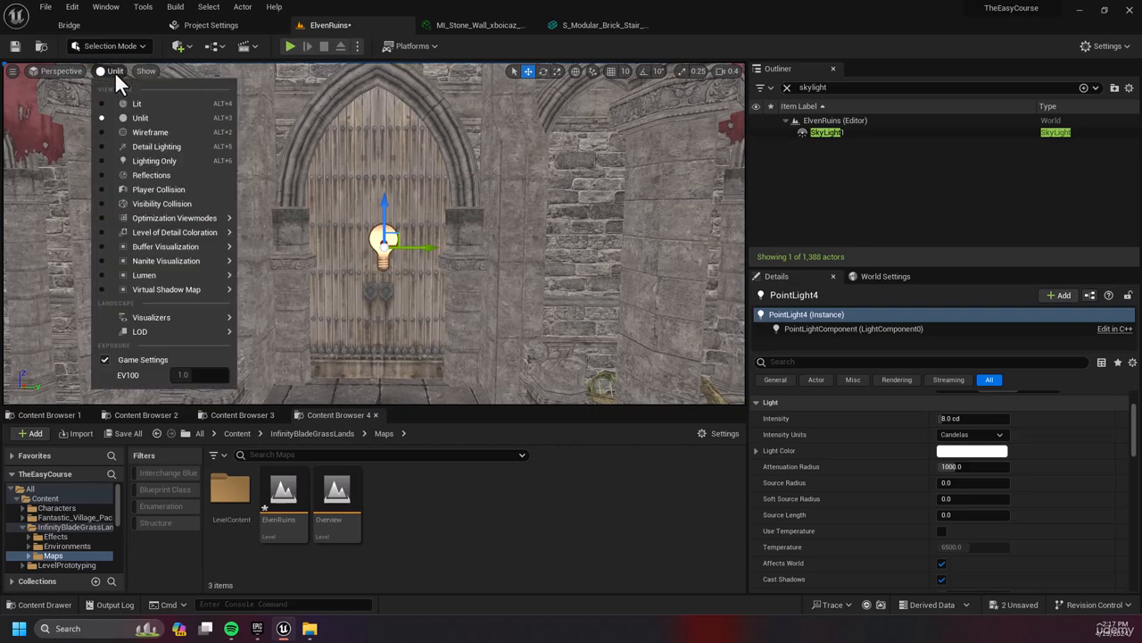
left_click(132, 104)
key("s")
right_click_drag(271, 247, 217, 264)
key("d")
key("w")
key("g")
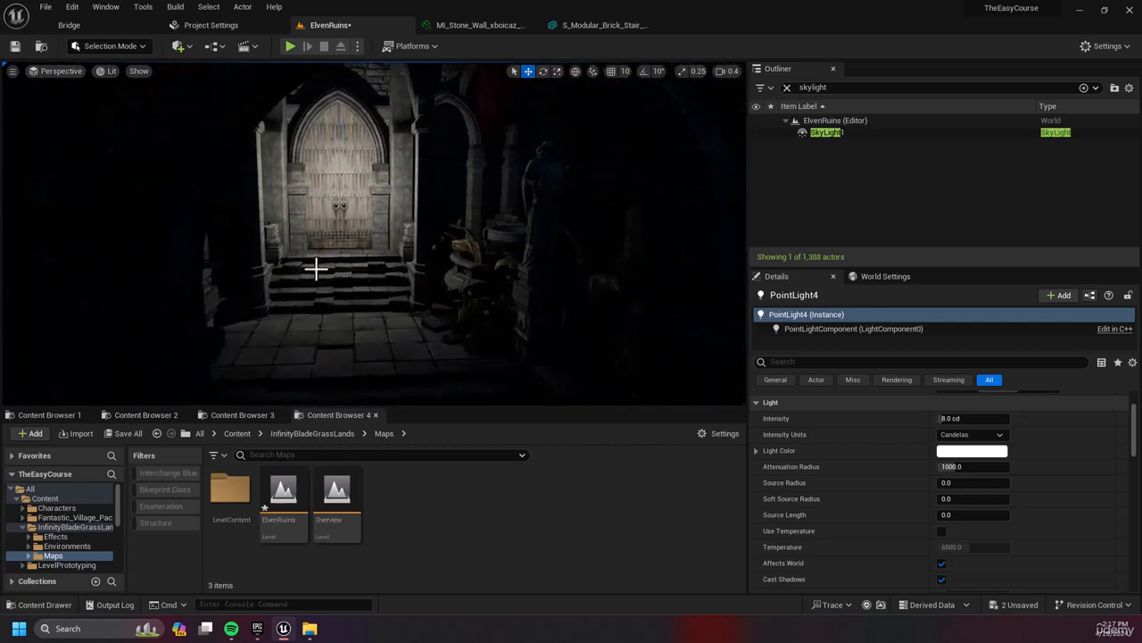
key("w")
right_click_drag(317, 268, 301, 241)
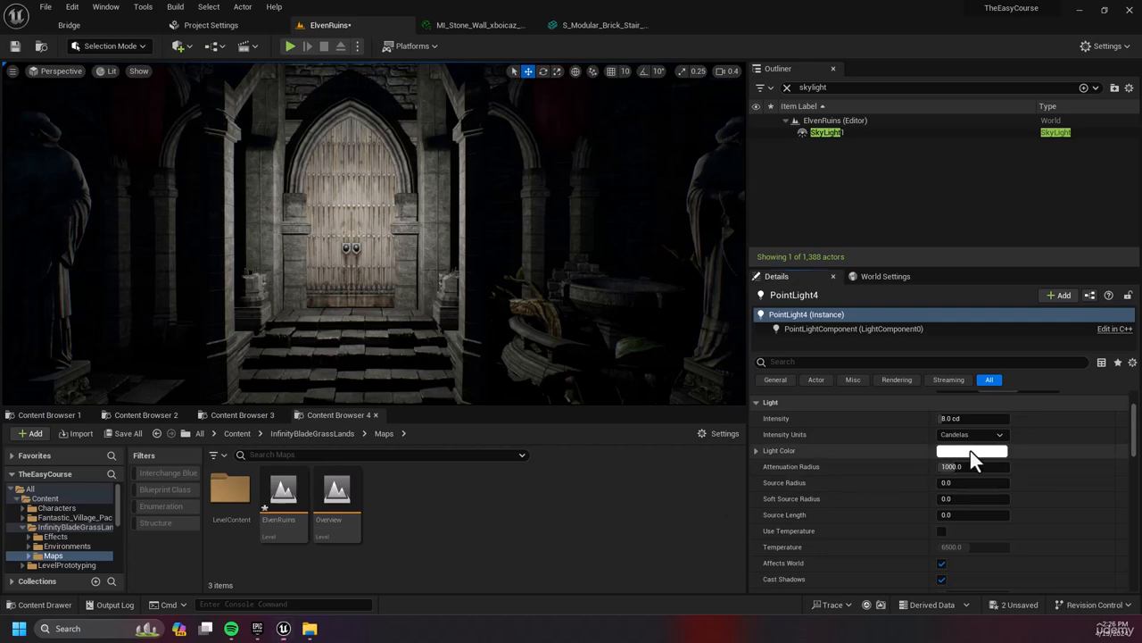
Give the point light a pale cyan-green colour (hex sRGB C2FFF2FF) and set its intensity to about 4.67 cd
left_click(970, 451)
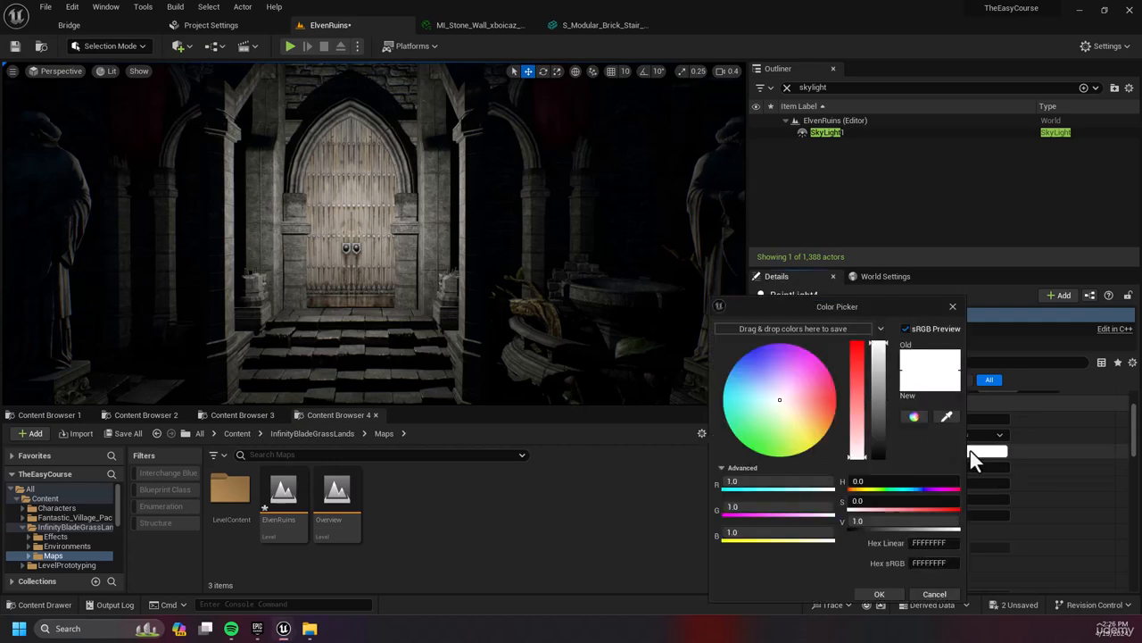
left_click(778, 402)
left_click_drag(776, 402, 754, 407)
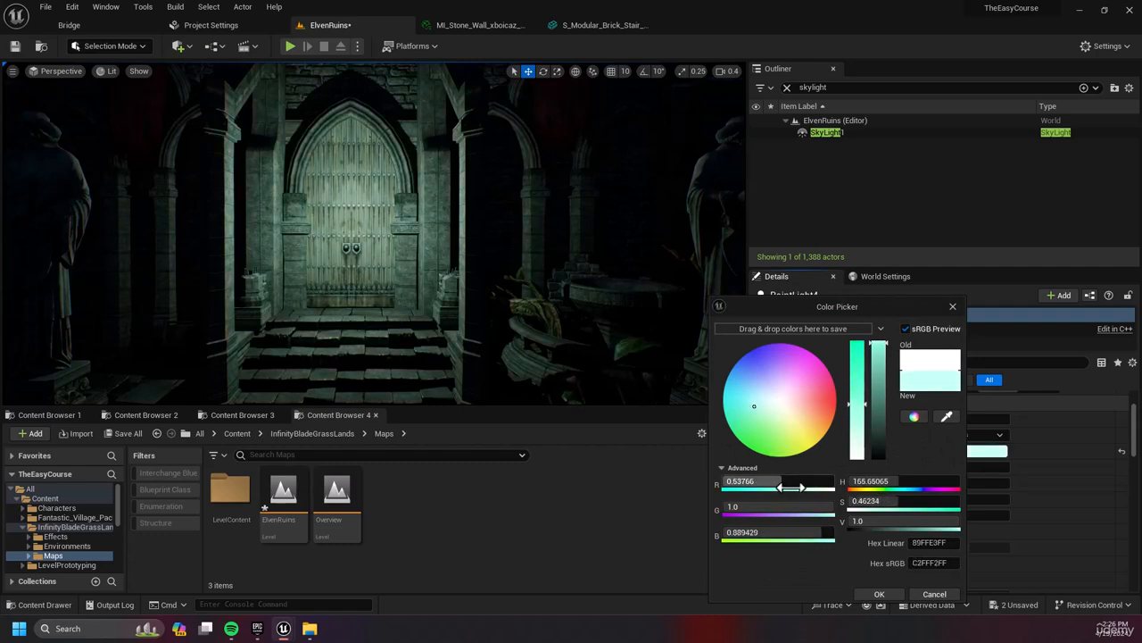
left_click(875, 594)
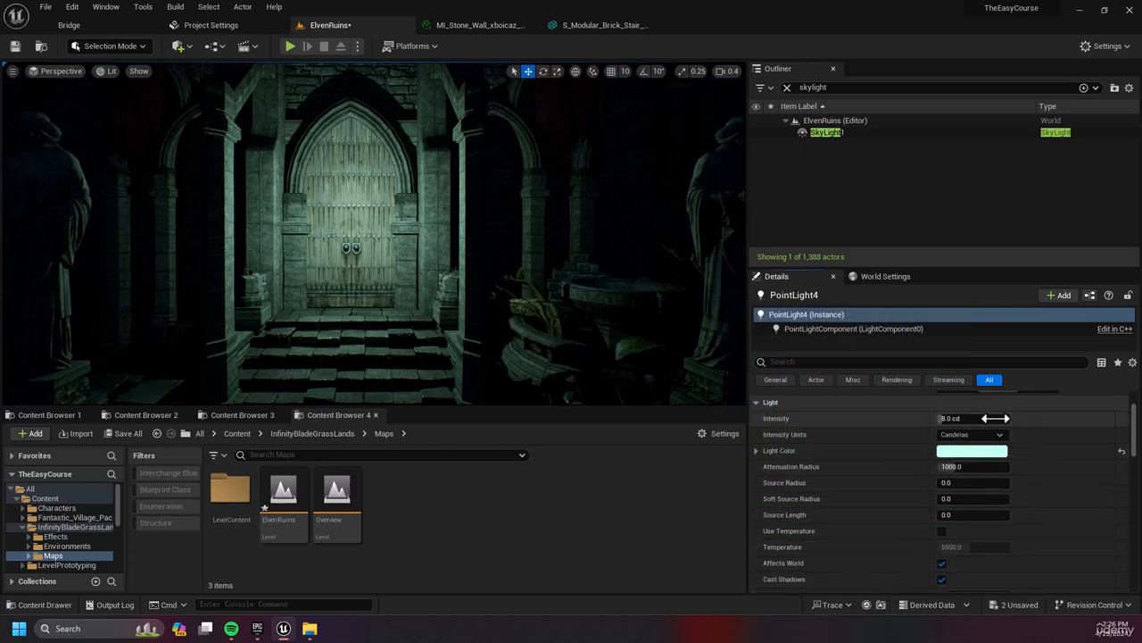
left_click_drag(994, 417, 969, 418)
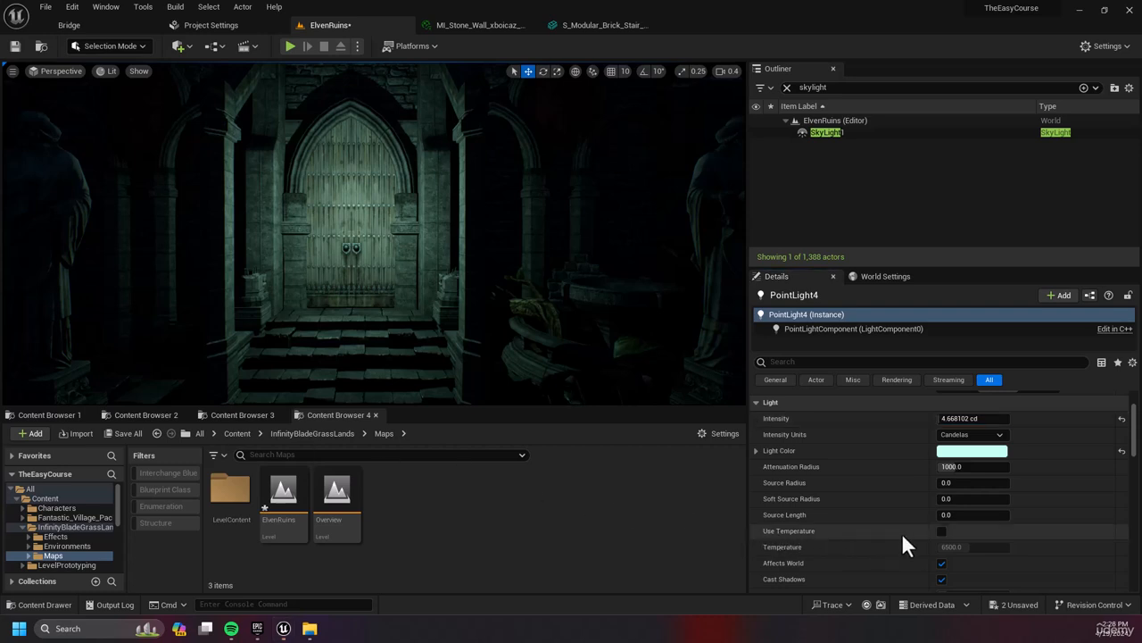
Enable Use Temperature with a temperature of about 9137, and try Attenuation Radius 16384 before setting it to about 661
left_click(942, 531)
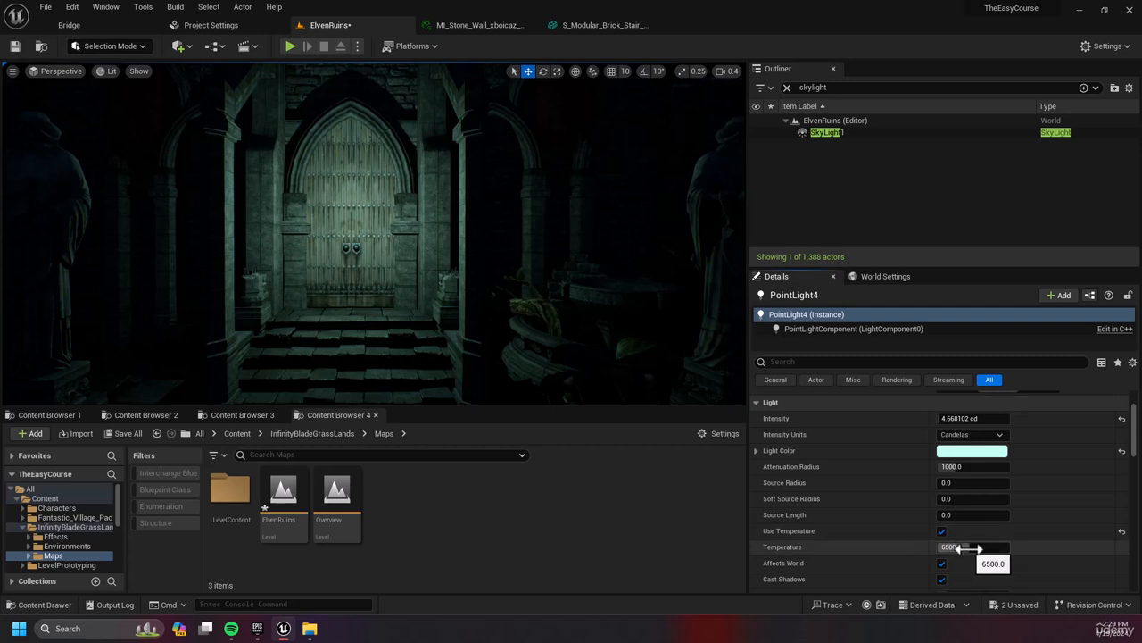
mouse_move(976, 548)
left_mouse_down()
mouse_move(1004, 548)
mouse_move(989, 548)
left_mouse_up()
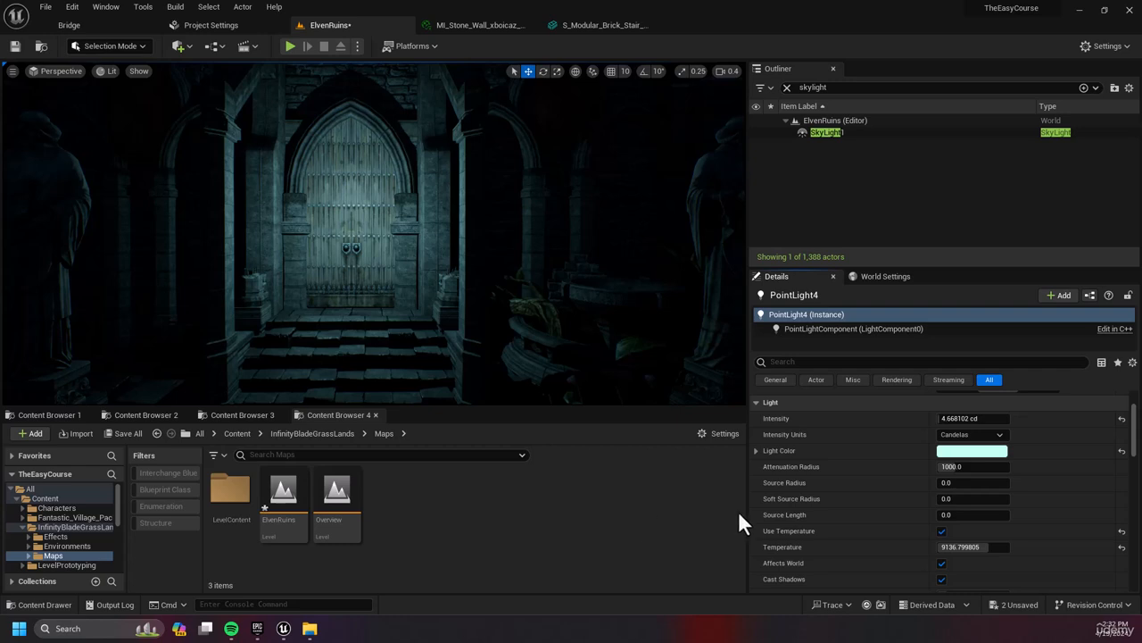
left_click_drag(955, 467, 1010, 467)
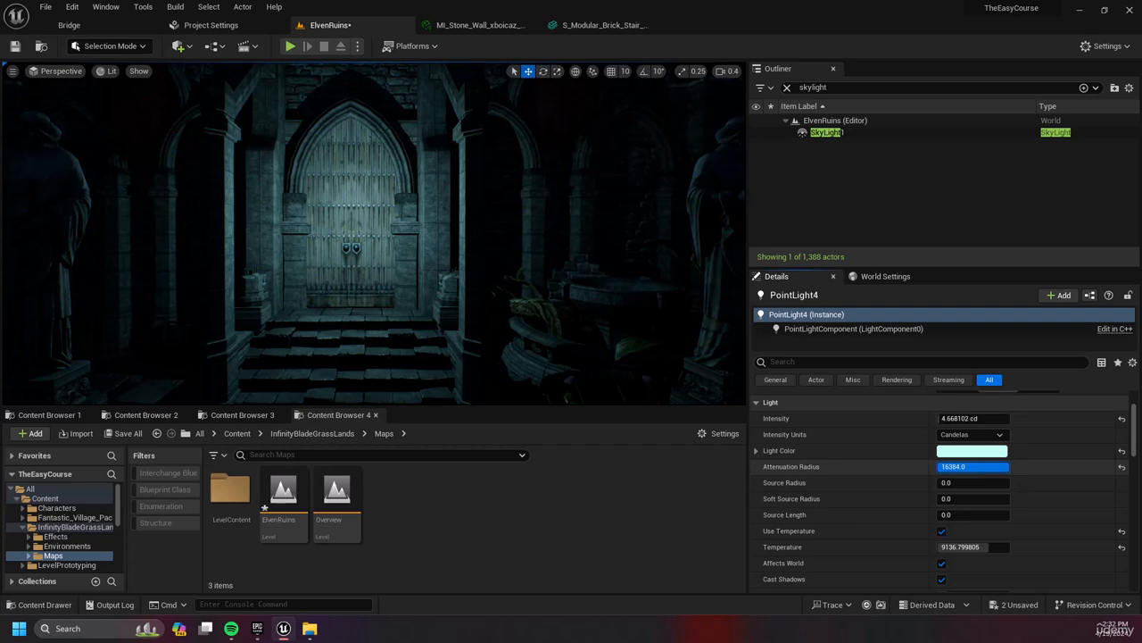
left_click_drag(1010, 467, 945, 467)
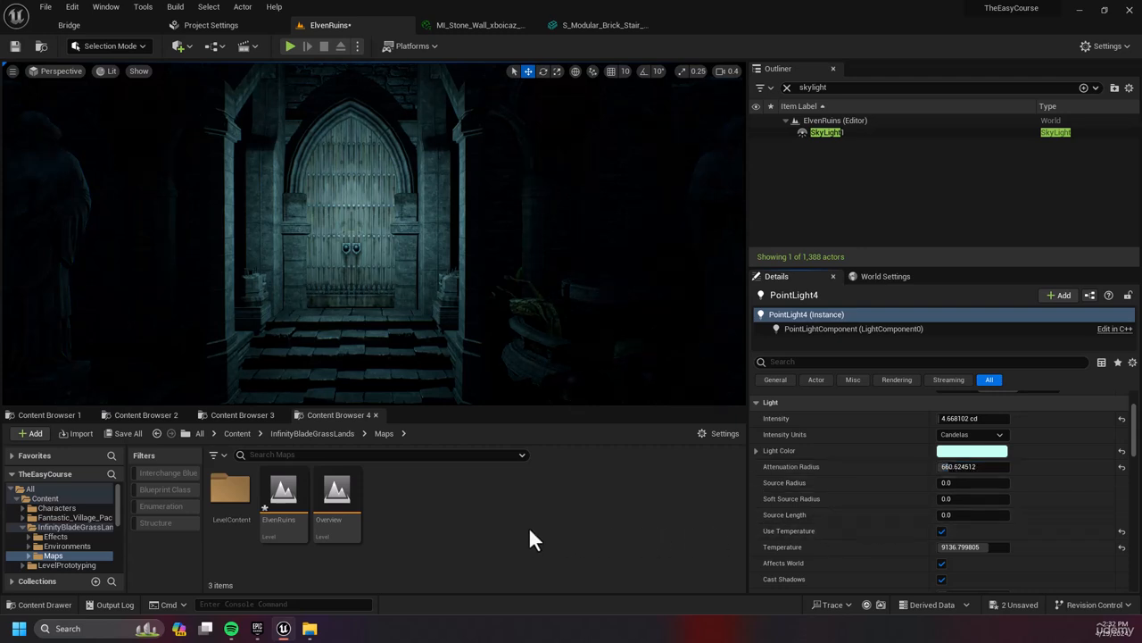
With the light's gizmos shown again, set the point light's Source Radius to 312 and Soft Source Radius to 536
right_click_drag(438, 365, 416, 352)
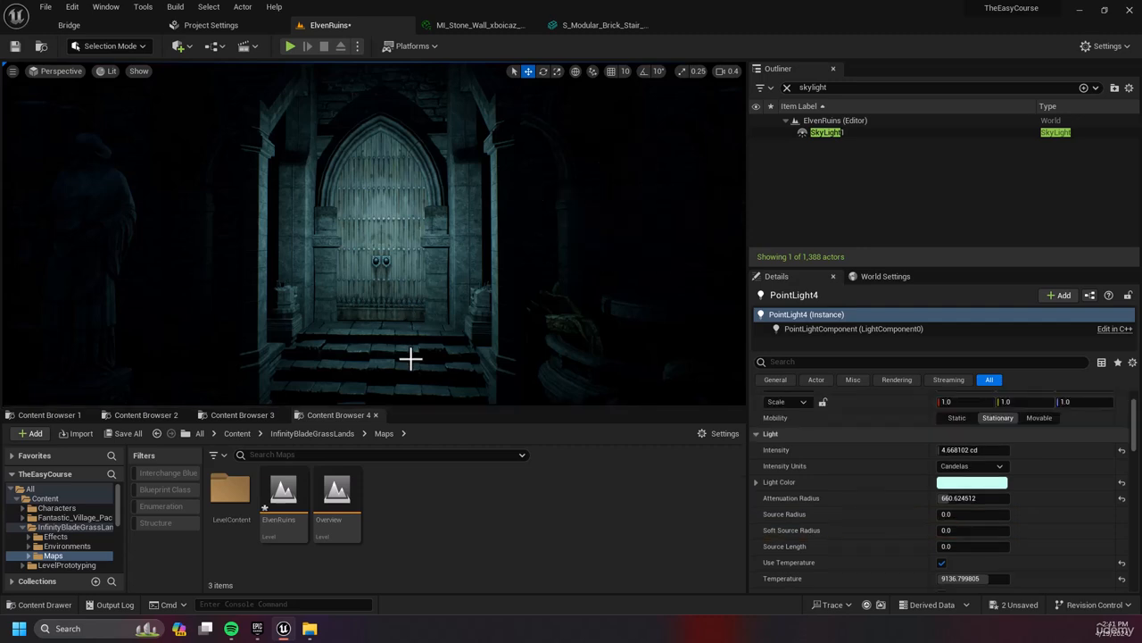
key("g")
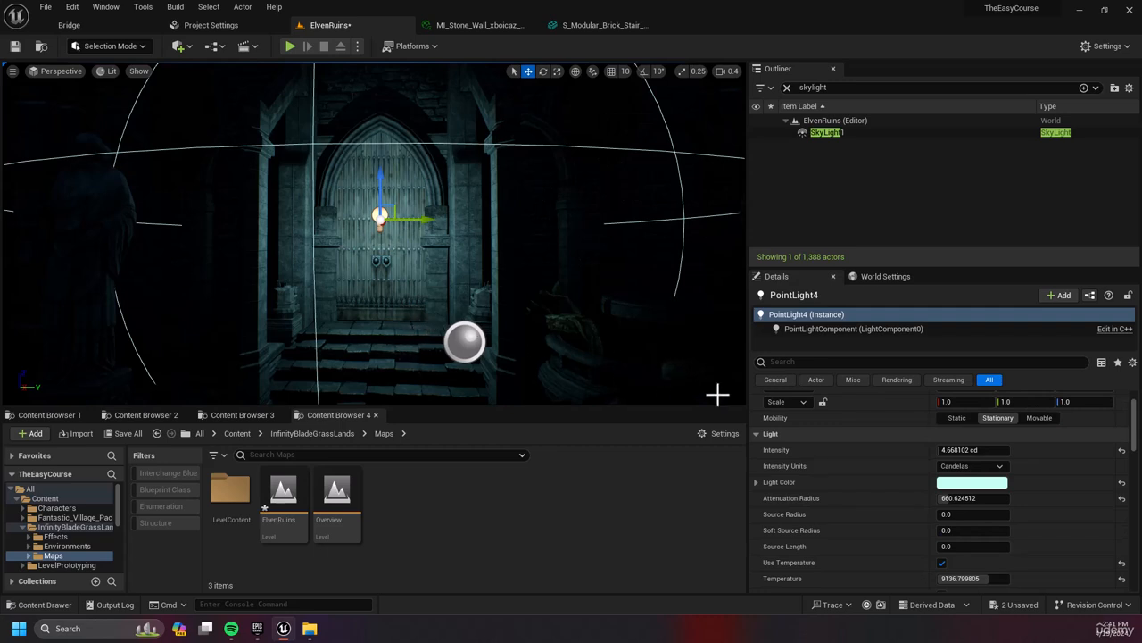
left_click_drag(942, 515, 965, 515)
type("312")
key("Return")
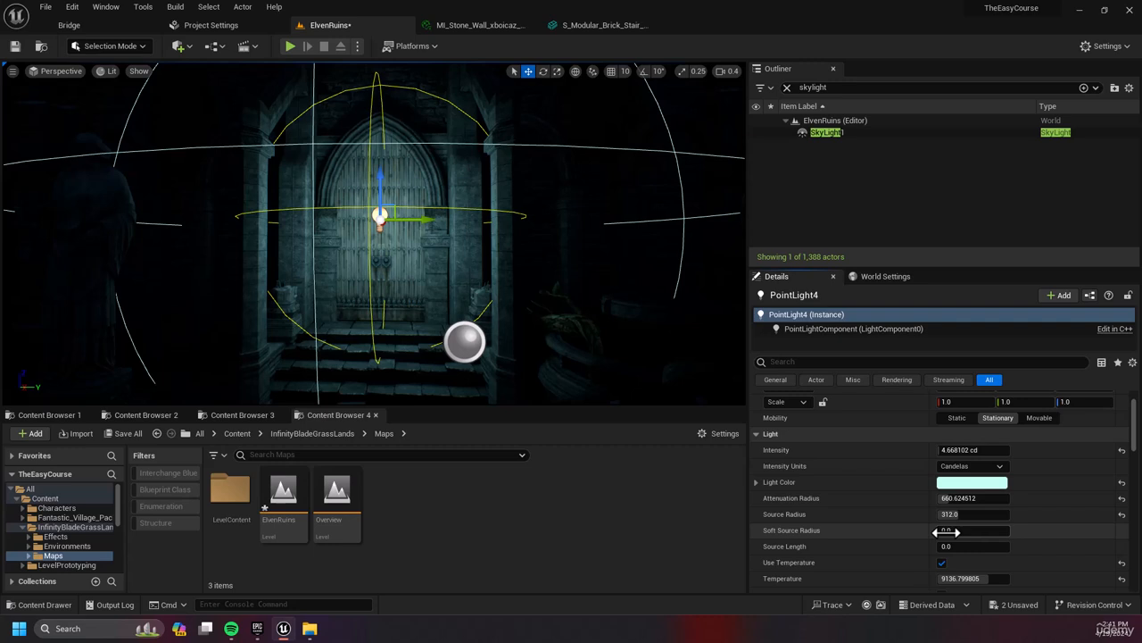
left_click_drag(946, 532, 987, 532)
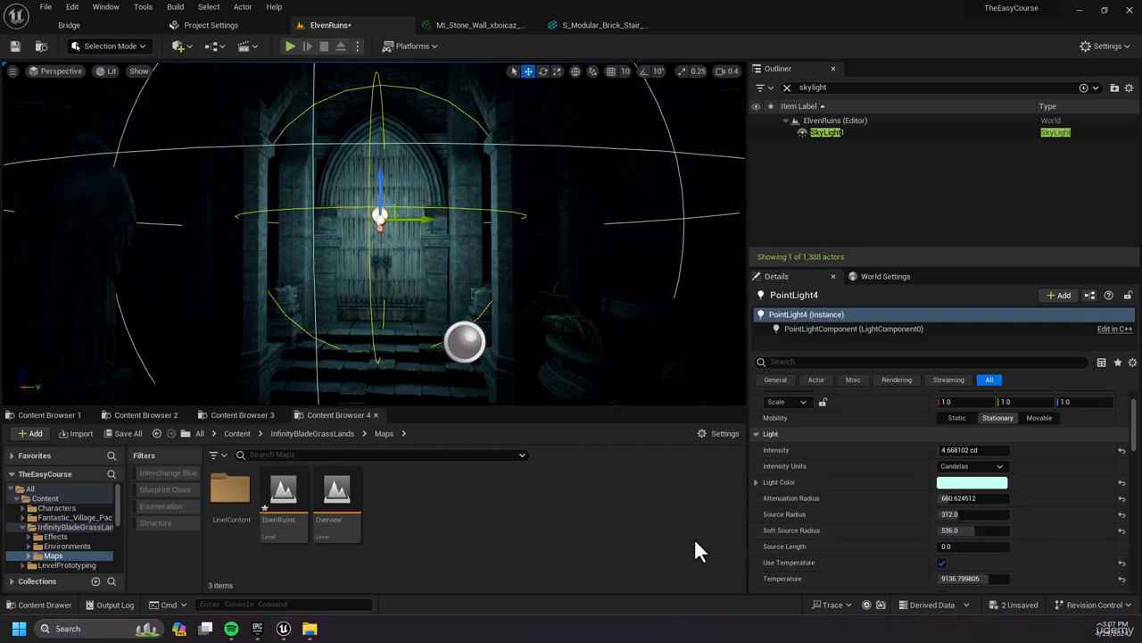
Try a Source Length of 288 on the point light before setting it to 232
left_click_drag(948, 546, 931, 542)
scroll(394, 291, "down", 2)
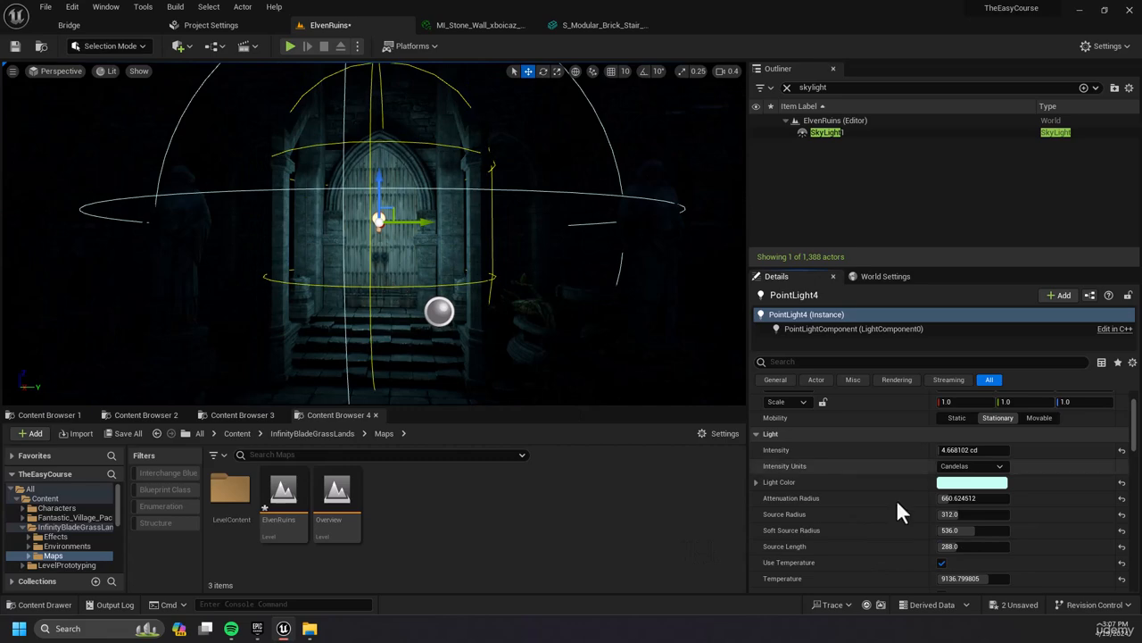
left_click_drag(955, 551, 985, 552)
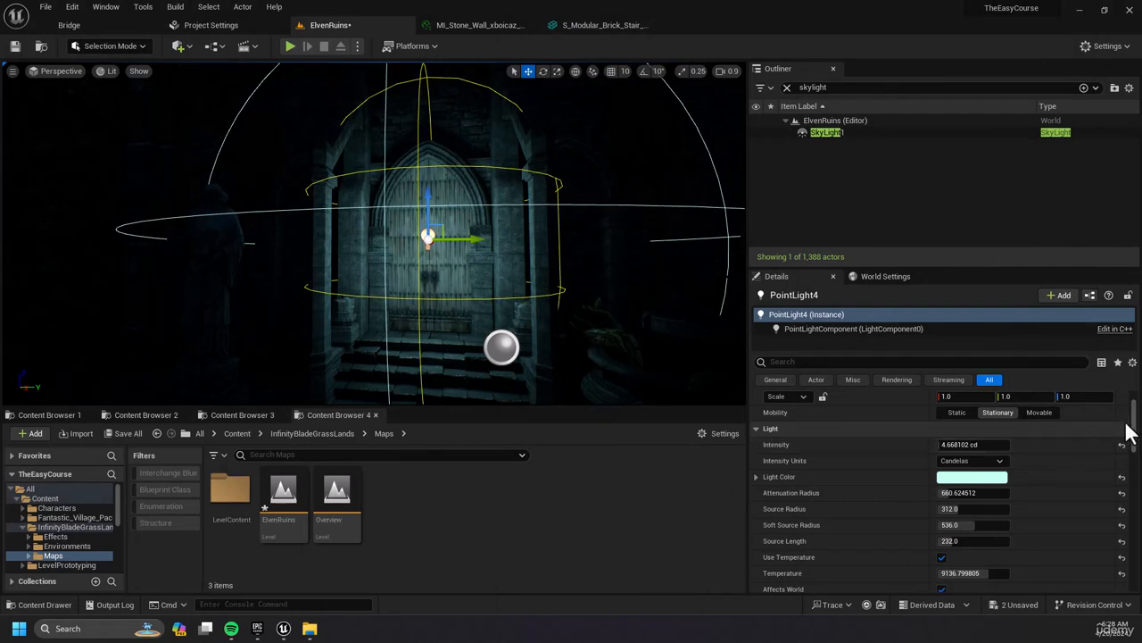
Raise the point light's Indirect Lighting Intensity to about 2.69 while checking the statue and pillar beside the door
scroll(1133, 431, "down", 1)
left_click_drag(1139, 424, 1139, 448)
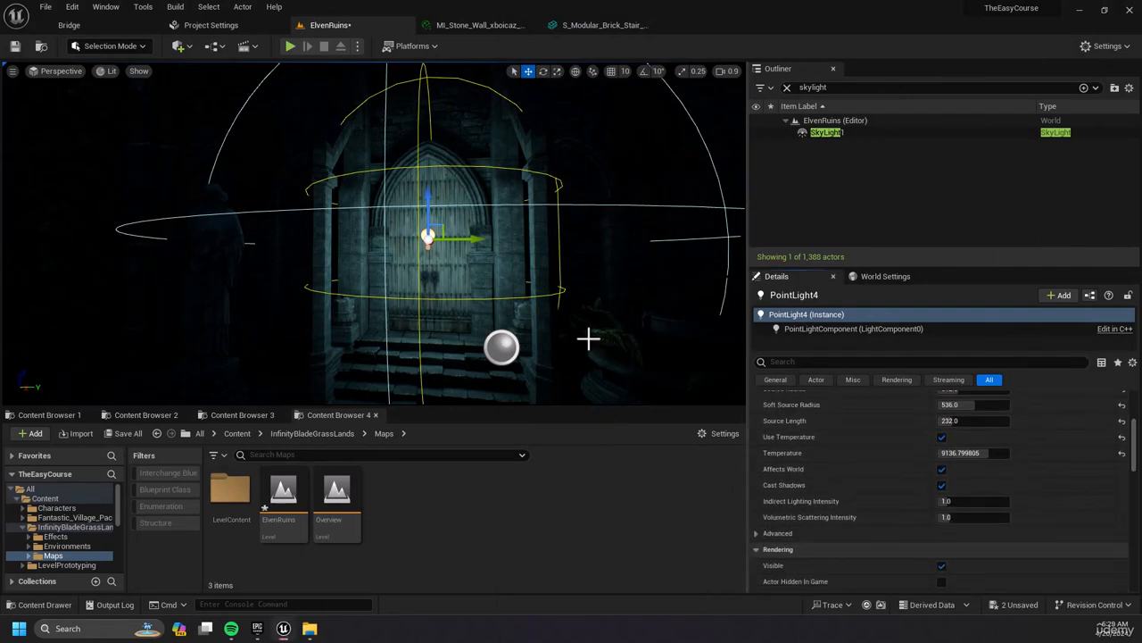
right_click_drag(508, 305, 268, 299)
scroll(304, 337, "down", 2)
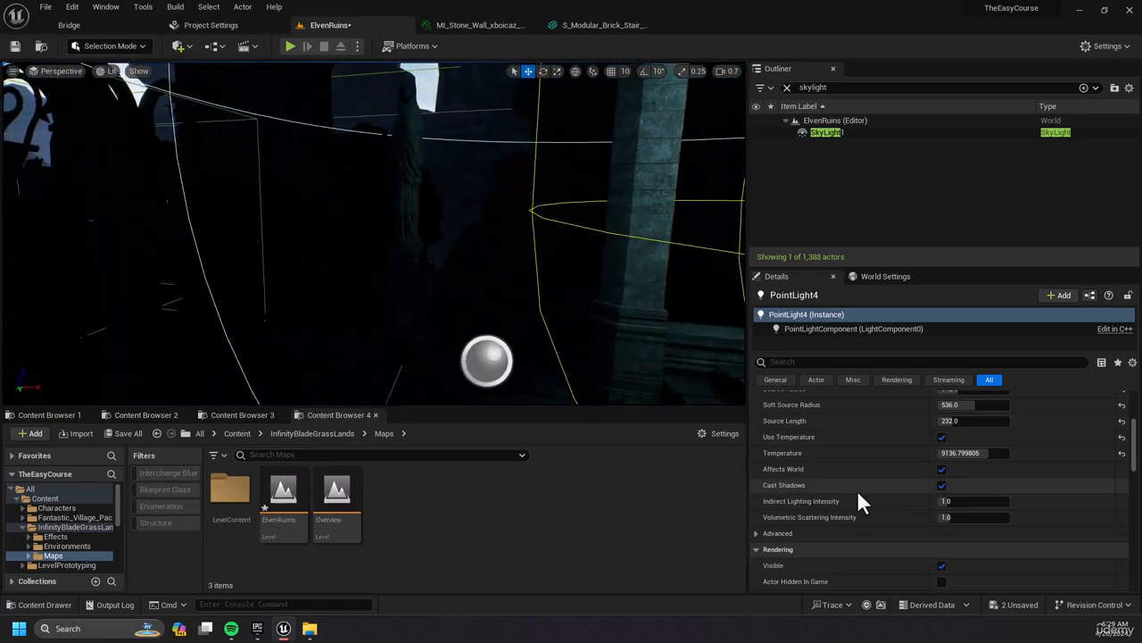
mouse_move(948, 505)
left_mouse_down()
mouse_move(1007, 505)
mouse_move(939, 505)
mouse_move(1003, 505)
mouse_move(964, 506)
left_mouse_up()
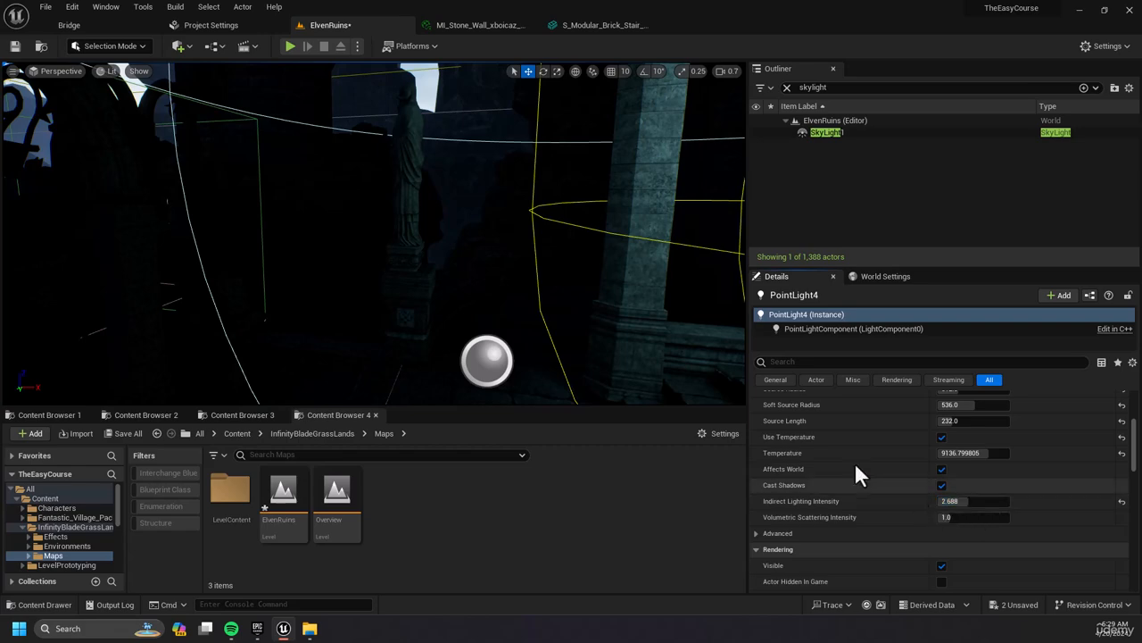
right_click_drag(512, 339, 701, 345)
key("a")
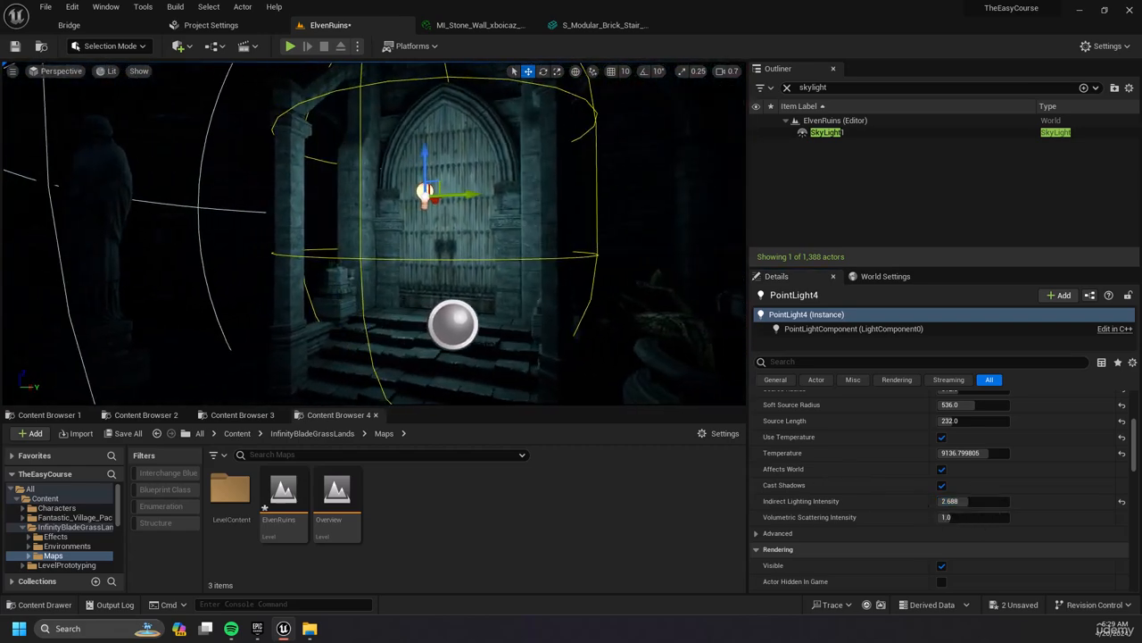